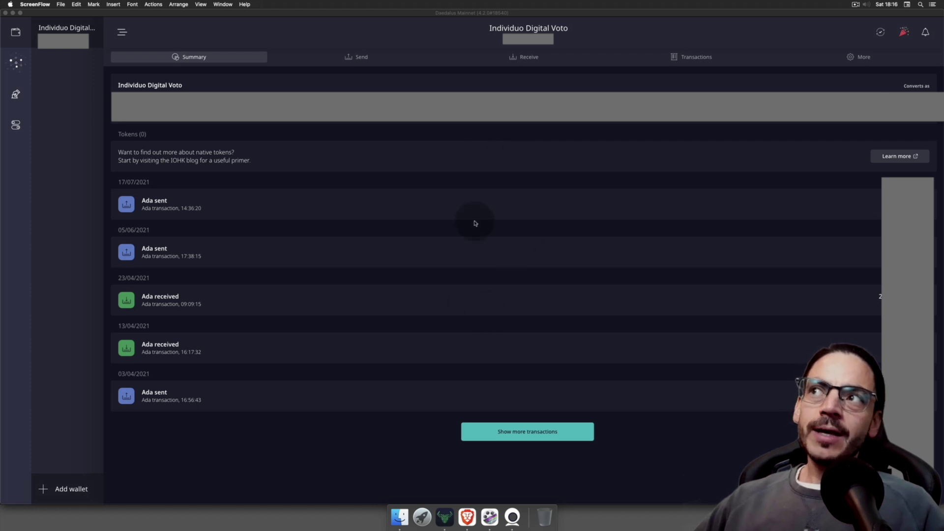
Step: In Brave, skim the GitHub delegation fee bug, then open the 'Where is my 2 ADA' Reddit thread
{"action": "left_click", "coordinate": [458, 525]}
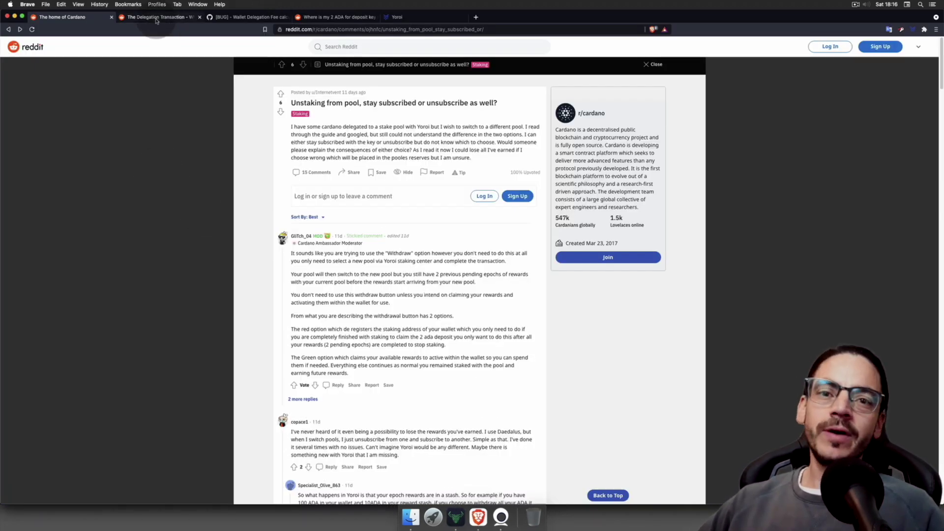
{"action": "left_click", "coordinate": [236, 16]}
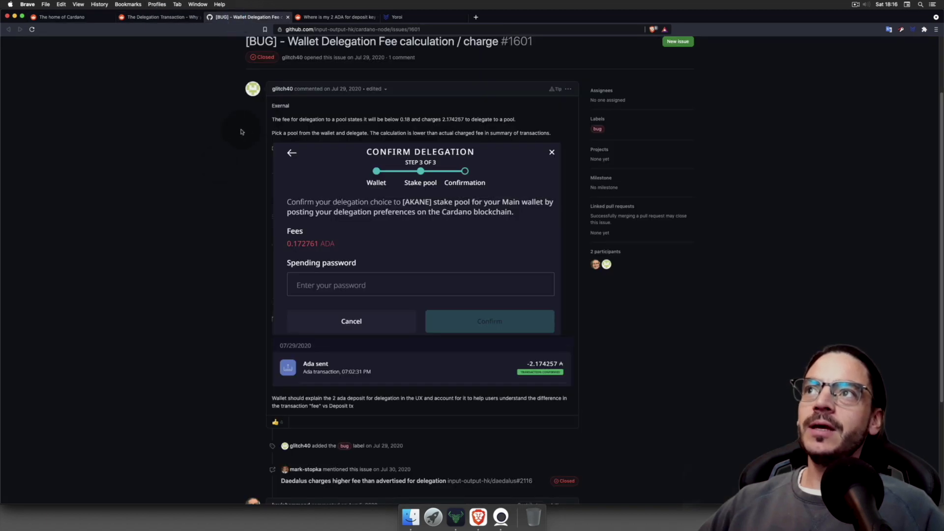
{"action": "scroll", "coordinate": [224, 175], "scroll_direction": "up", "scroll_amount": 1}
{"action": "scroll", "coordinate": [225, 179], "scroll_direction": "down", "scroll_amount": 1}
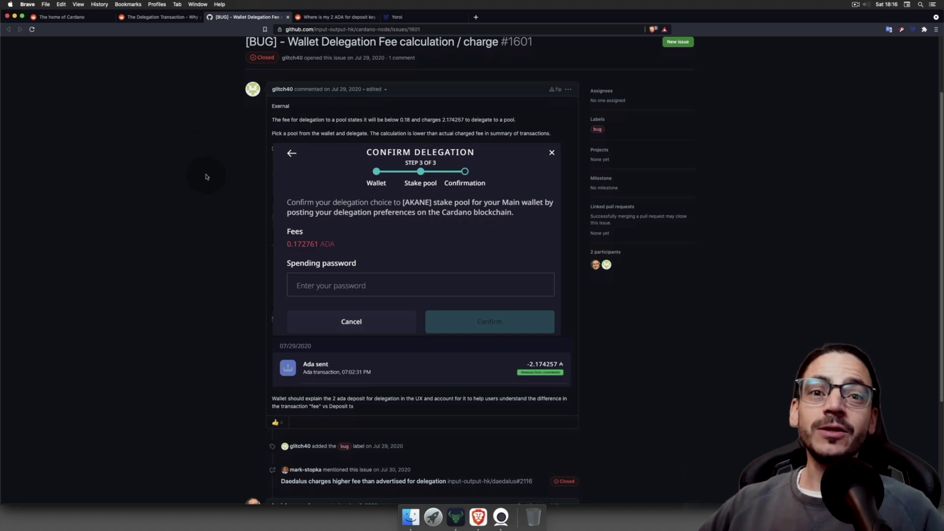
{"action": "left_click", "coordinate": [337, 17]}
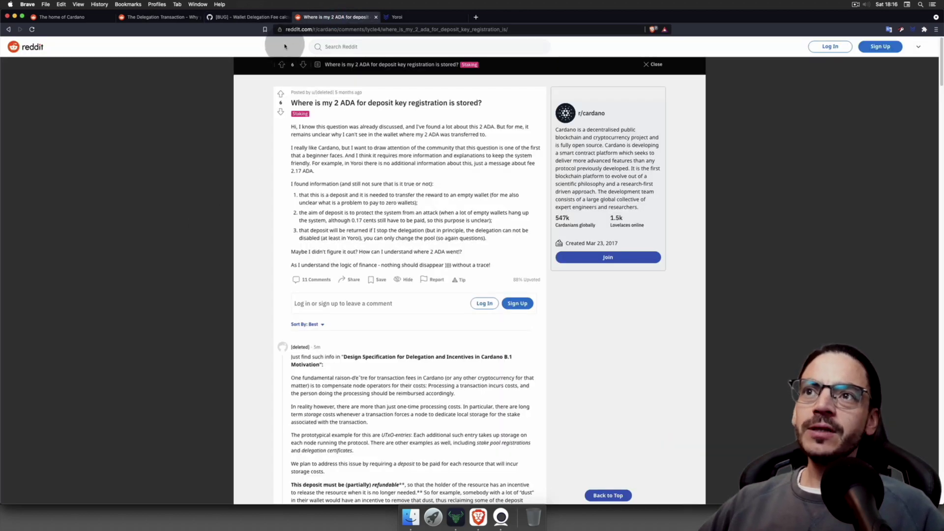
Step: Go back to the '[BUG] - Wallet Delegation Fee' issue showing the 0.172761 ADA fee
{"action": "left_click", "coordinate": [248, 17]}
{"action": "scroll", "coordinate": [230, 267], "scroll_direction": "down", "scroll_amount": 1}
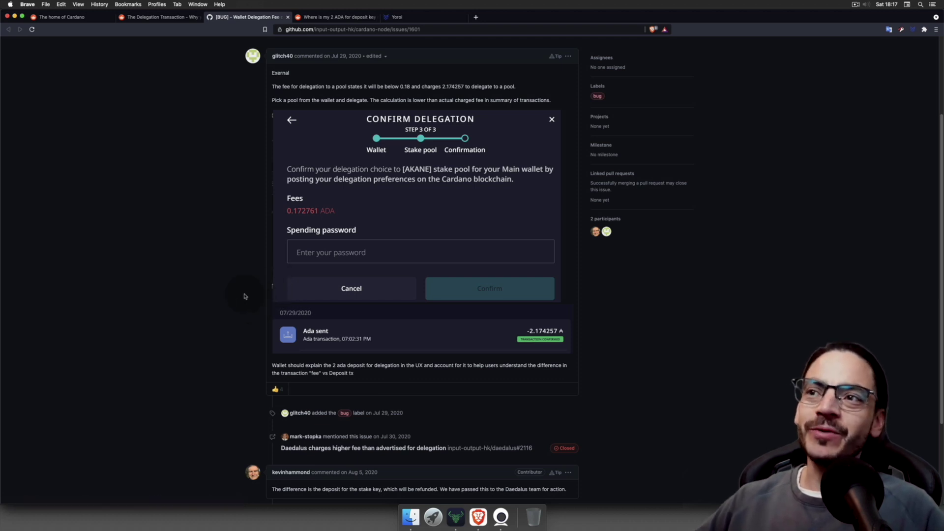
Step: Scroll through the fee bug report and read the Reddit posts on delegation and unstaking
{"action": "scroll", "coordinate": [214, 333], "scroll_direction": "up", "scroll_amount": 1}
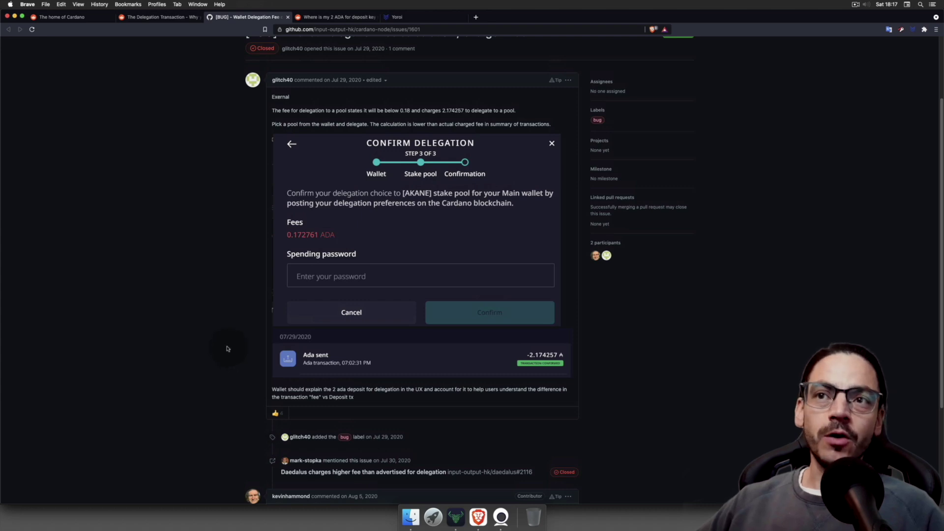
{"action": "scroll", "coordinate": [227, 349], "scroll_direction": "up", "scroll_amount": 4}
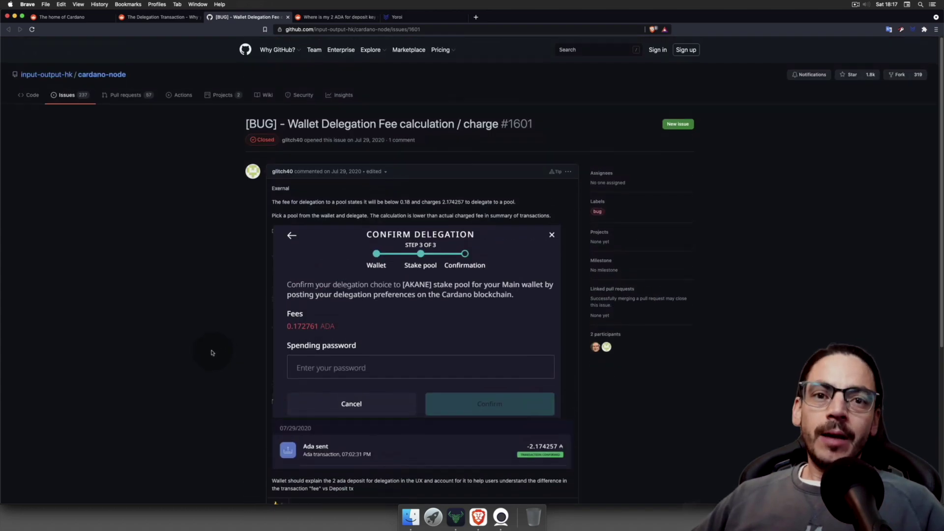
{"action": "scroll", "coordinate": [205, 347], "scroll_direction": "down", "scroll_amount": 4}
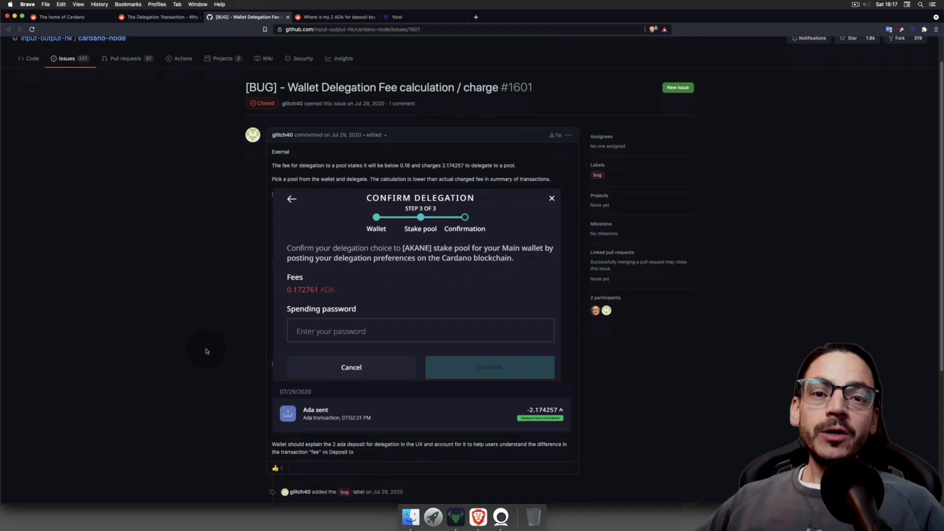
{"action": "left_click", "coordinate": [151, 18]}
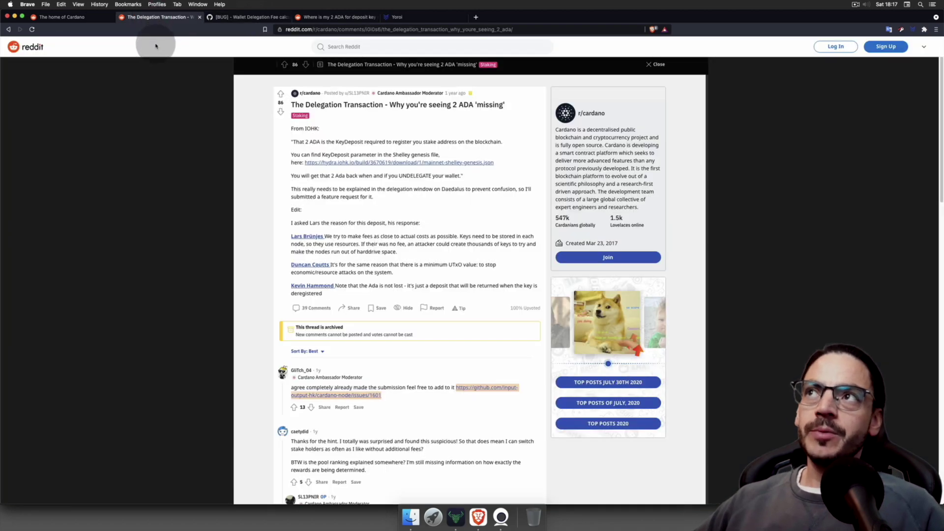
{"action": "left_click", "coordinate": [74, 16]}
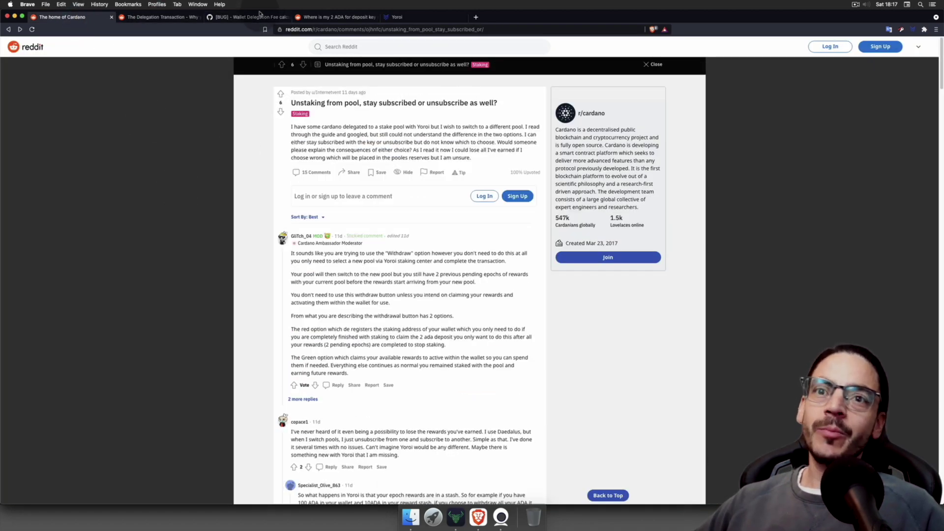
Step: Glance at the GitHub issue and the Yoroi wallets list, then return to the Daedalus wallet summary
{"action": "left_click", "coordinate": [261, 15]}
{"action": "left_click", "coordinate": [413, 17]}
{"action": "left_click", "coordinate": [456, 516]}
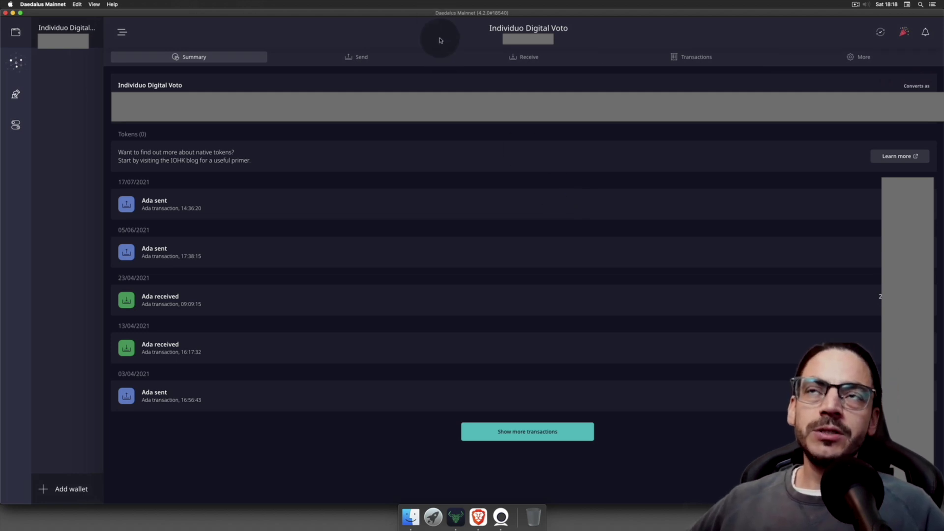
{"action": "left_click", "coordinate": [15, 60]}
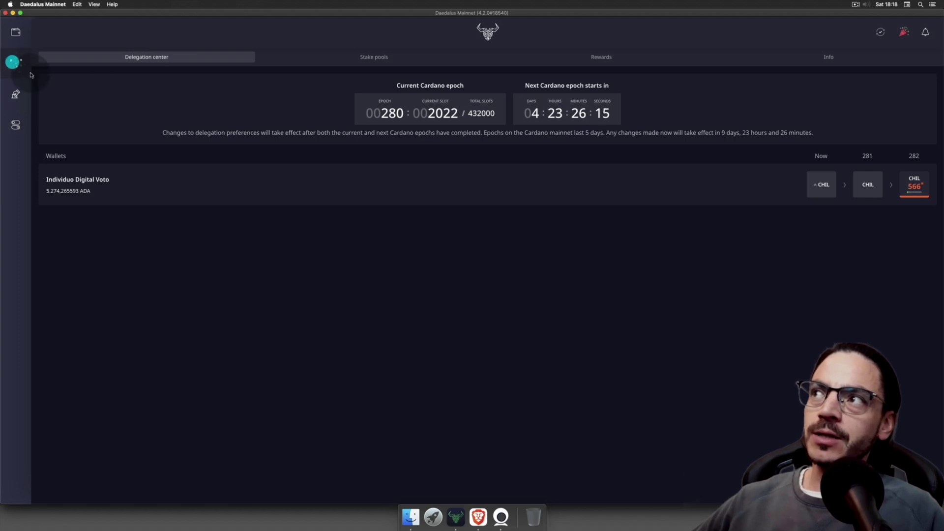
{"action": "left_click", "coordinate": [914, 185]}
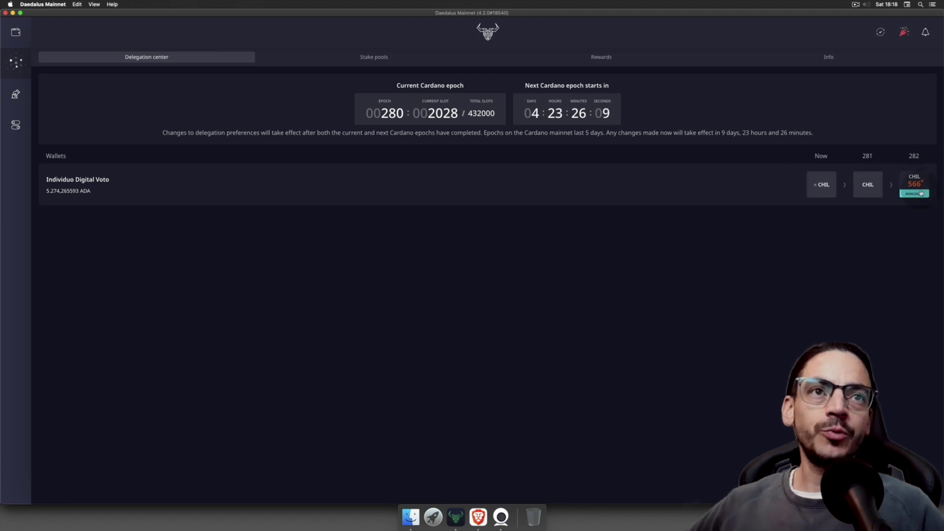
{"action": "left_click", "coordinate": [914, 197]}
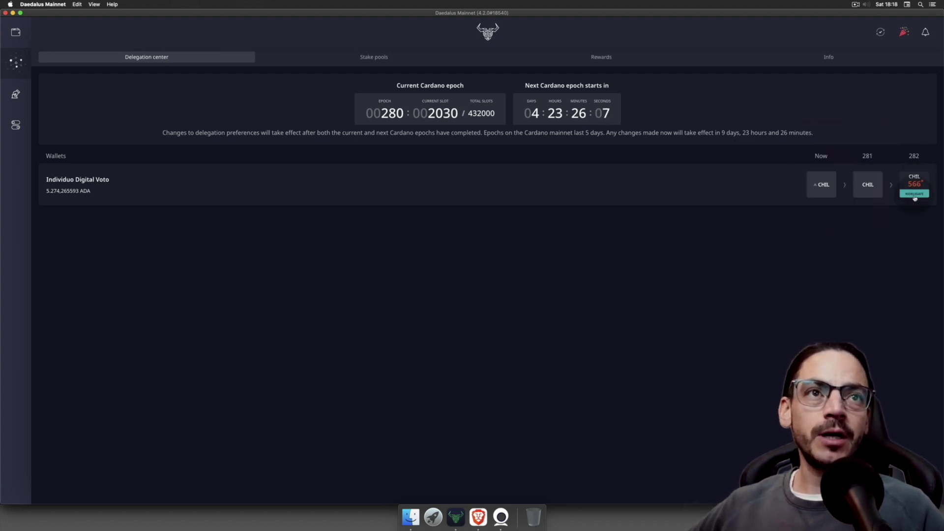
{"action": "left_click", "coordinate": [909, 183]}
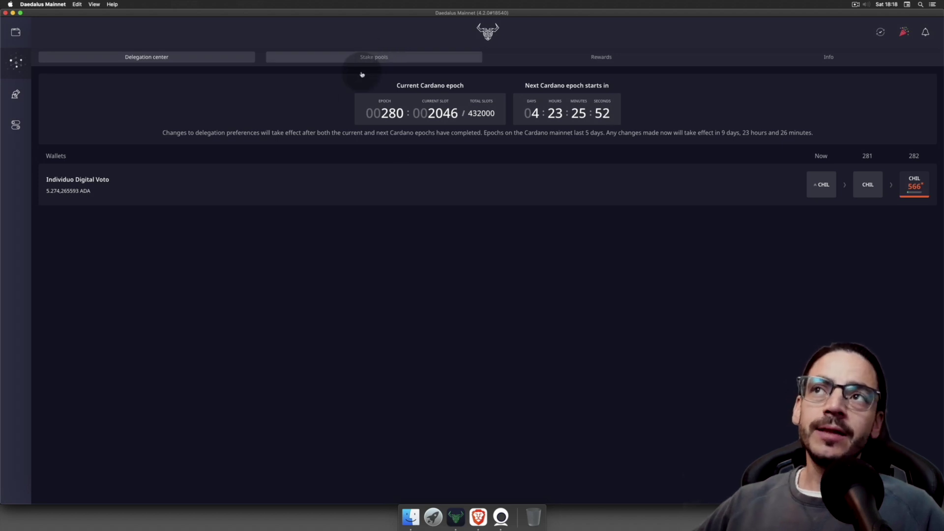
{"action": "left_click", "coordinate": [16, 32]}
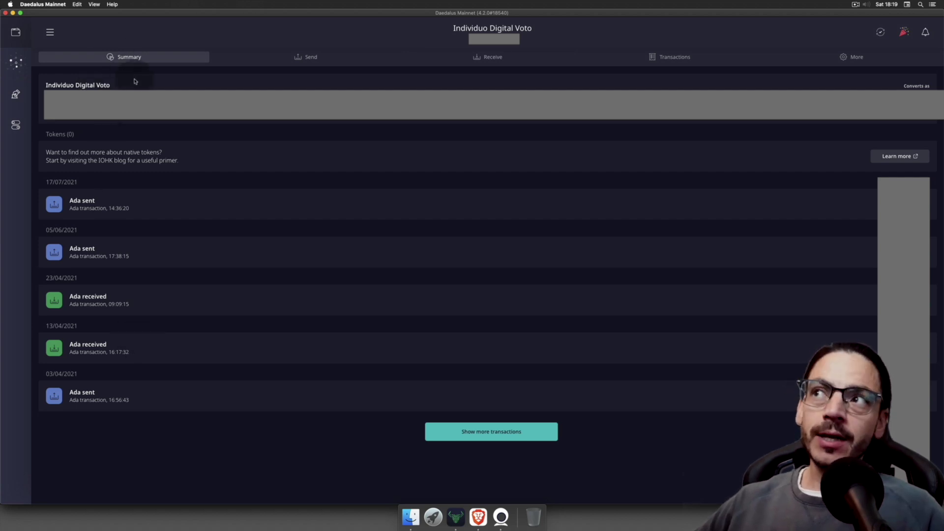
Step: Fill the Send form with the pasted receiver address and an amount of 5 ADA
{"action": "left_click", "coordinate": [310, 57]}
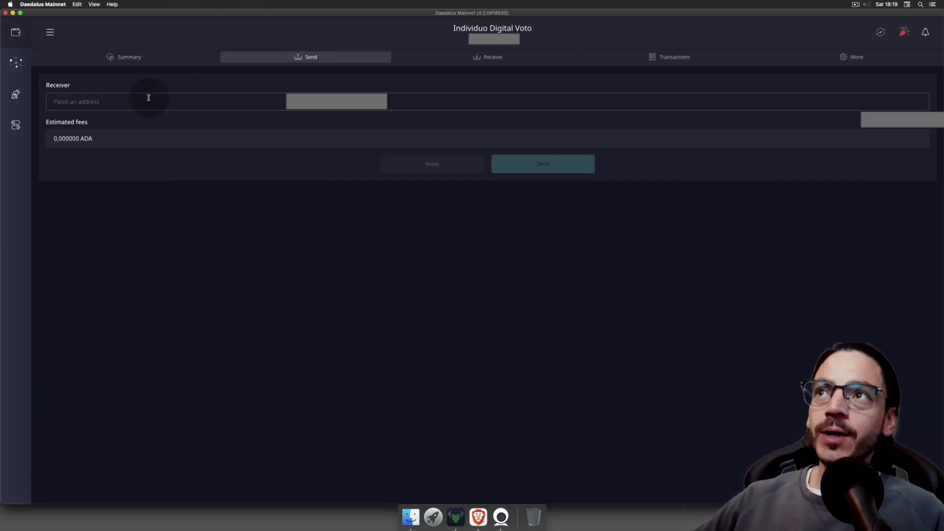
{"action": "left_click", "coordinate": [112, 103]}
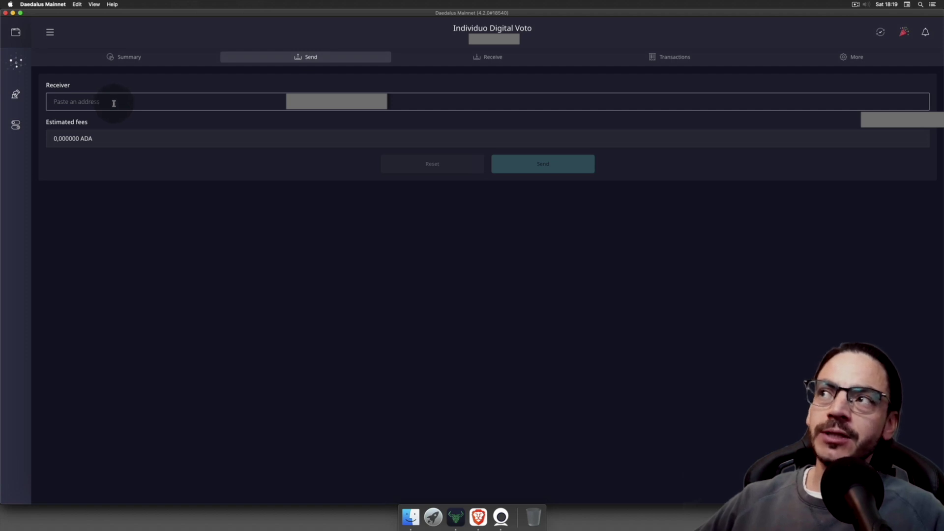
{"action": "key", "text": "super+v"}
{"action": "left_click", "coordinate": [86, 138]}
{"action": "type", "text": "5"}
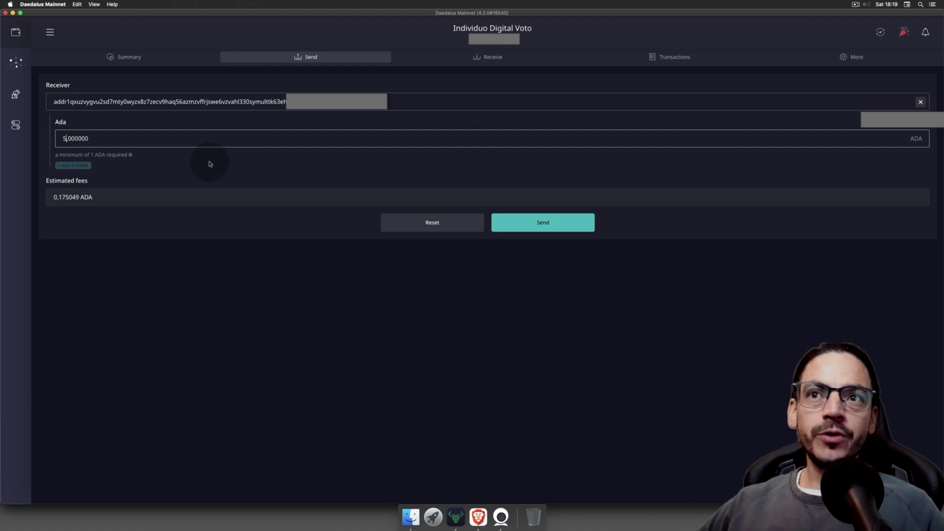
Step: Submit the transaction and enter the spending password in the confirmation dialog
{"action": "key", "text": "Return"}
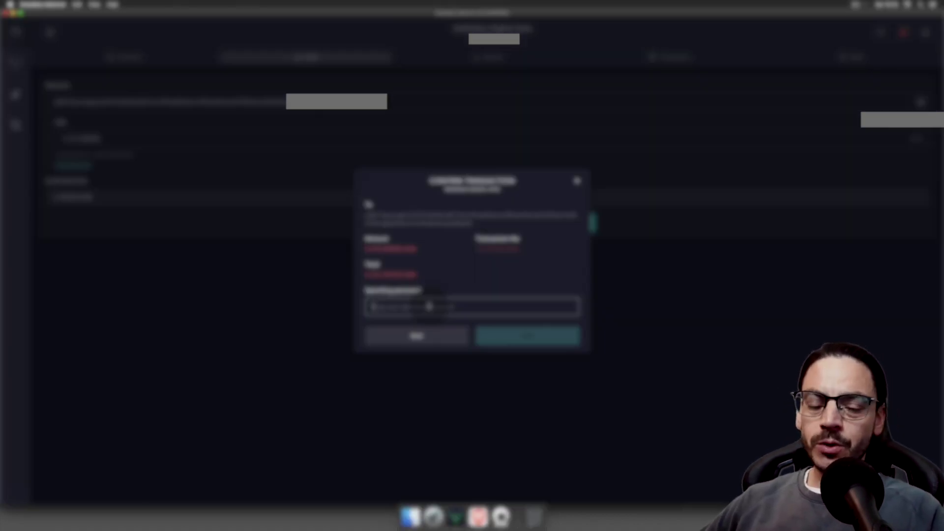
{"action": "key", "text": "super+v"}
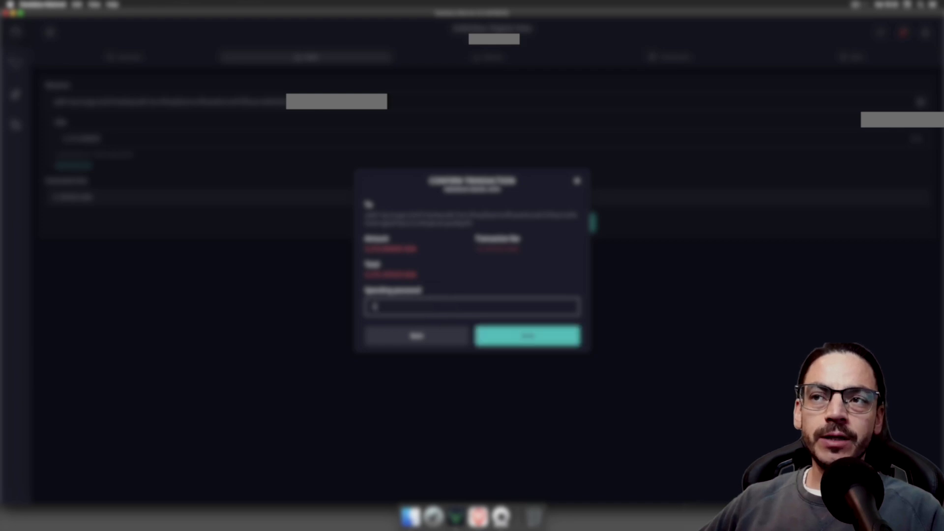
{"action": "type", "text": "•••••"}
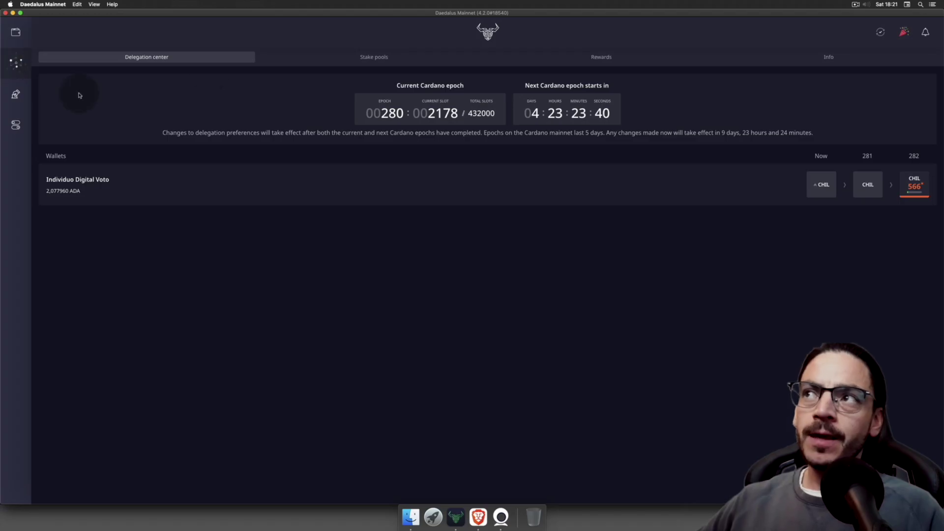
{"action": "left_click", "coordinate": [350, 58]}
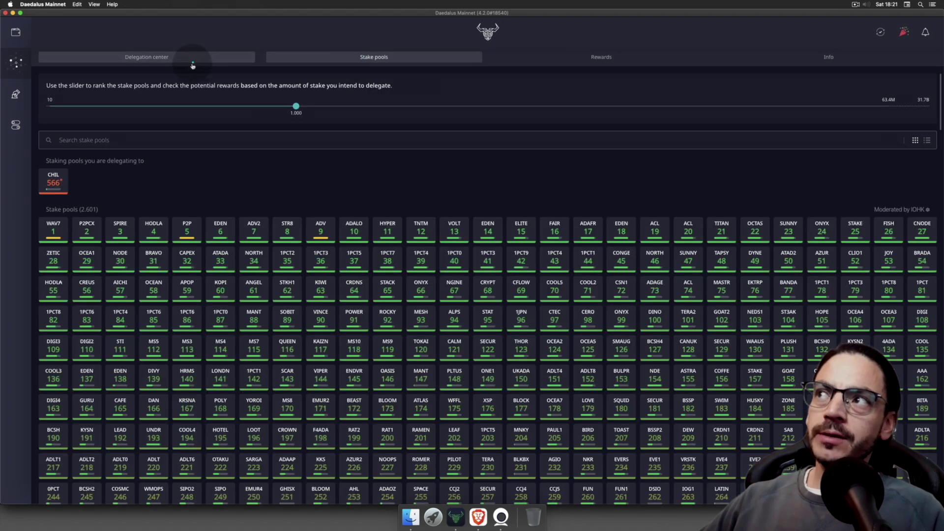
{"action": "left_click", "coordinate": [193, 59]}
{"action": "mouse_move", "coordinate": [911, 193]}
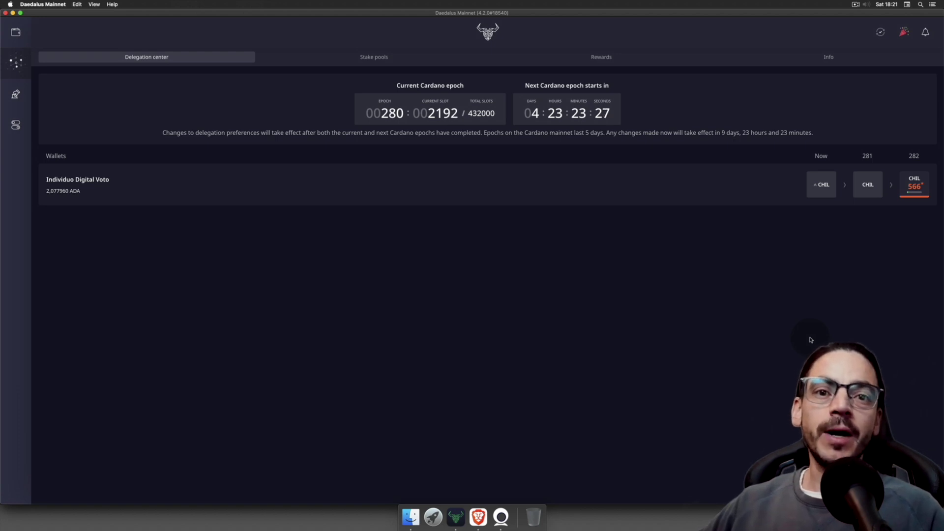
{"action": "left_click", "coordinate": [592, 301]}
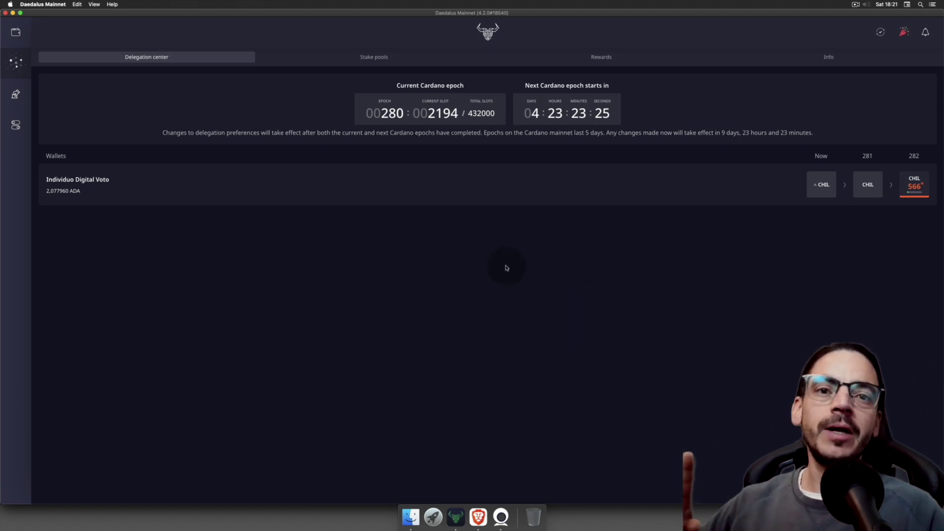
{"action": "left_click", "coordinate": [477, 516]}
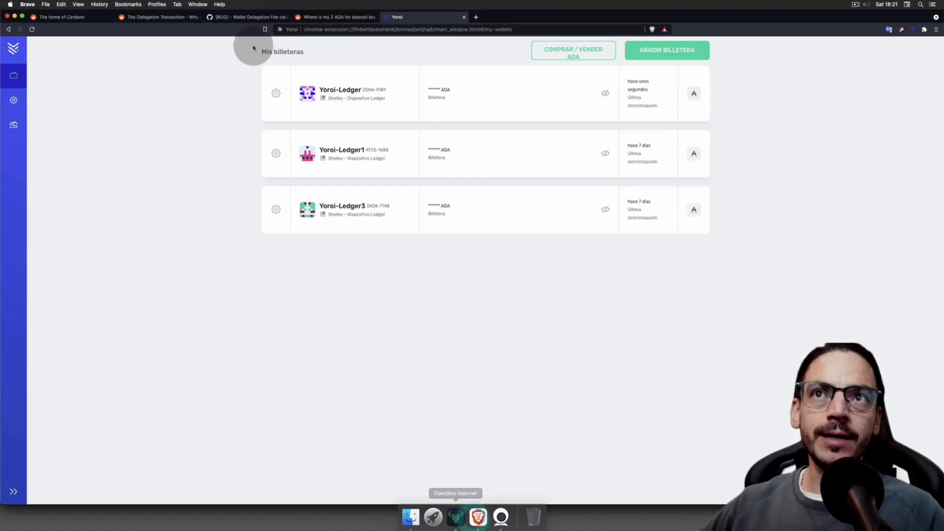
{"action": "left_click", "coordinate": [250, 16]}
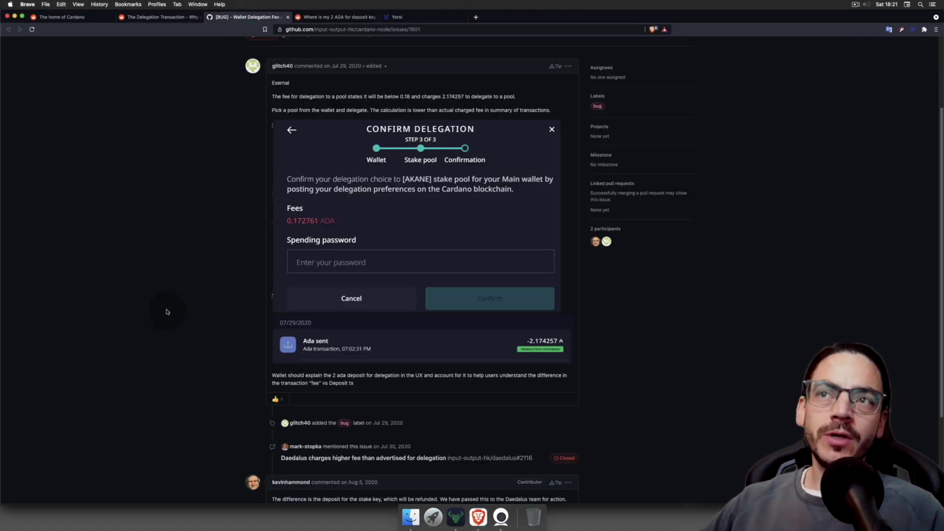
{"action": "scroll", "coordinate": [183, 339], "scroll_direction": "up", "scroll_amount": 2}
{"action": "key", "text": "ctrl+shift+Tab"}
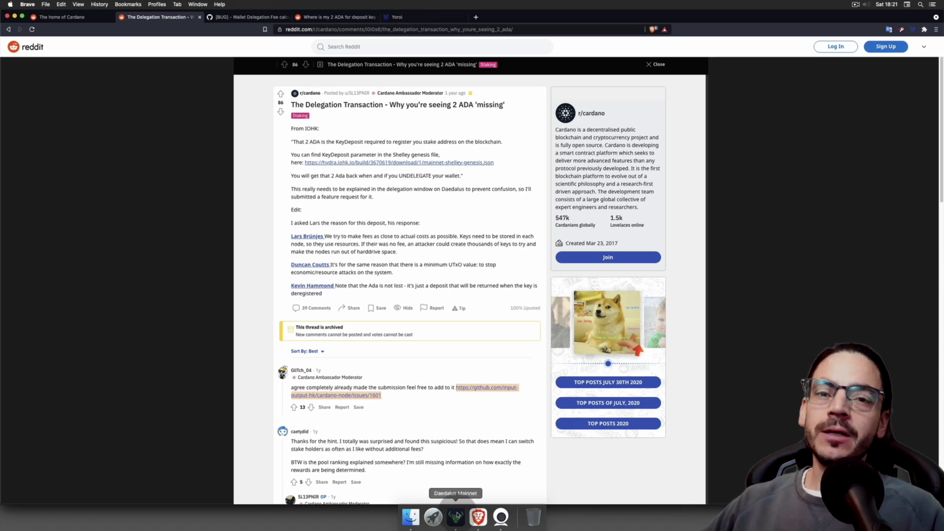
{"action": "left_click", "coordinate": [456, 516]}
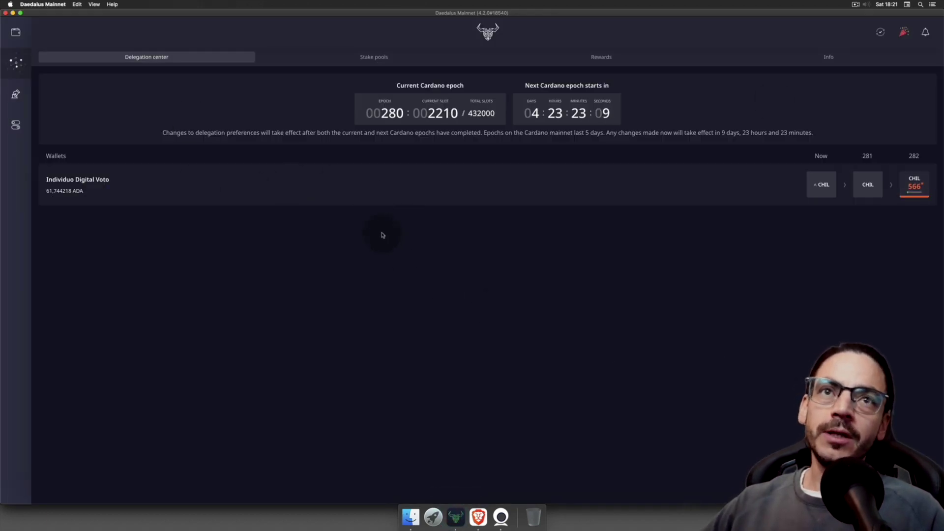
Step: Switch to Yoroi in Brave and open the 'Añadir billetera' page
{"action": "left_click", "coordinate": [439, 271]}
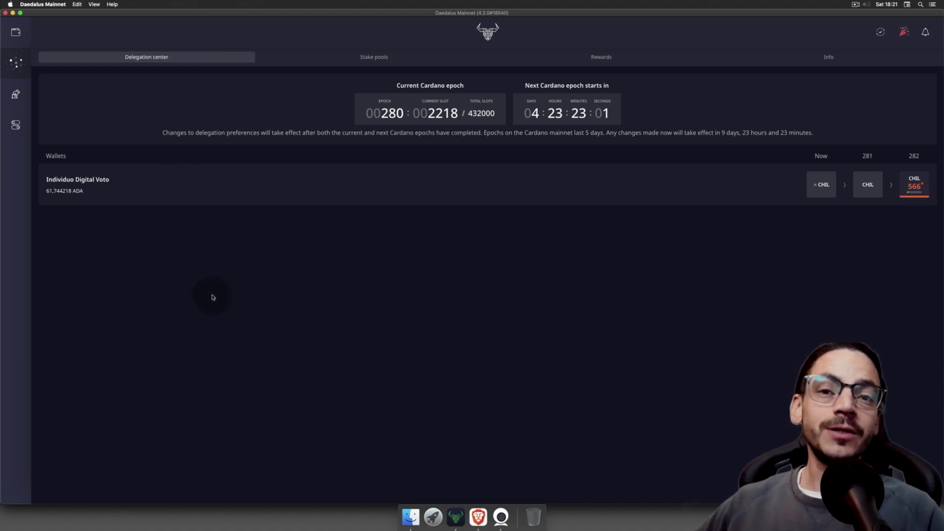
{"action": "left_click", "coordinate": [658, 55]}
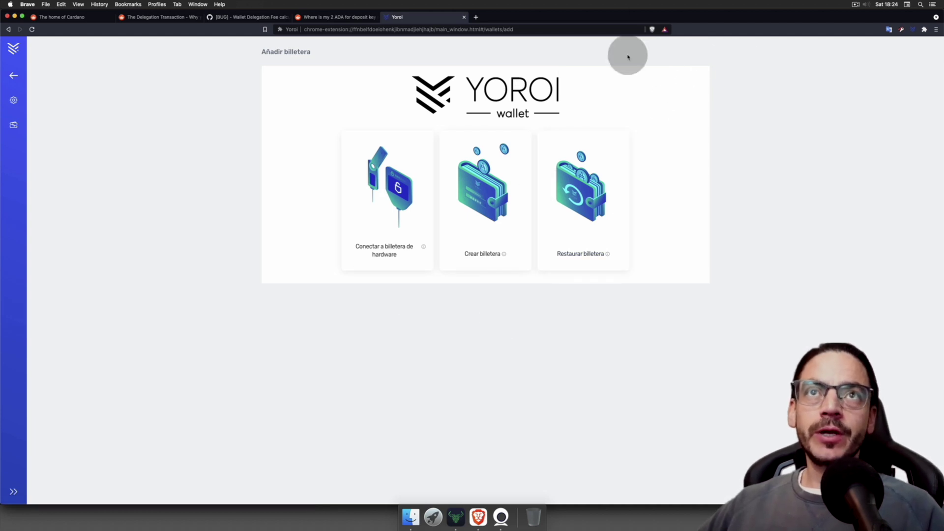
Step: Choose to restore a Cardano wallet from a 24-word recovery phrase and start naming it
{"action": "left_click", "coordinate": [592, 232]}
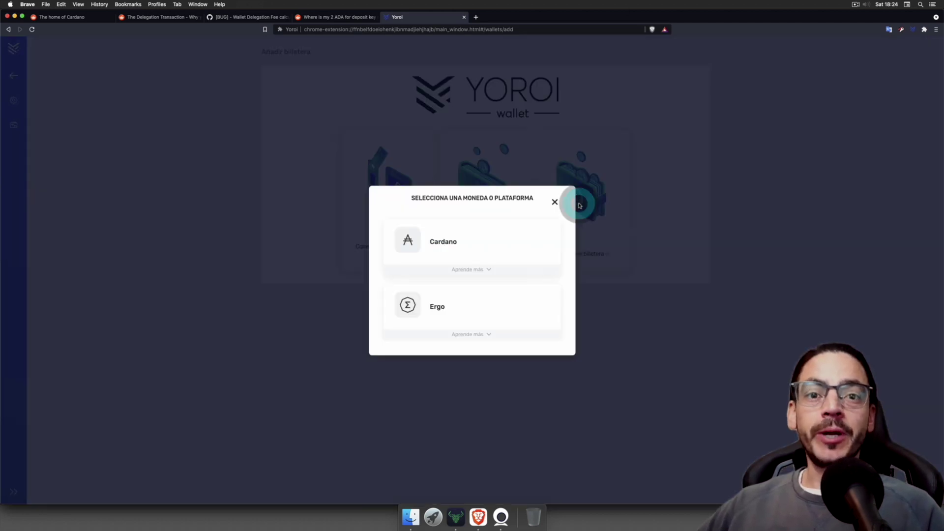
{"action": "left_click", "coordinate": [440, 251]}
{"action": "left_click", "coordinate": [438, 272]}
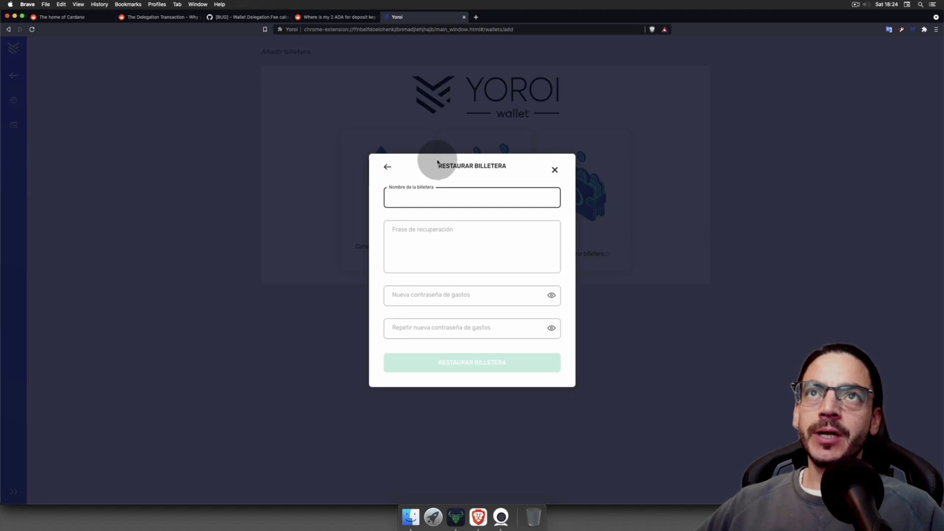
{"action": "left_click", "coordinate": [422, 197]}
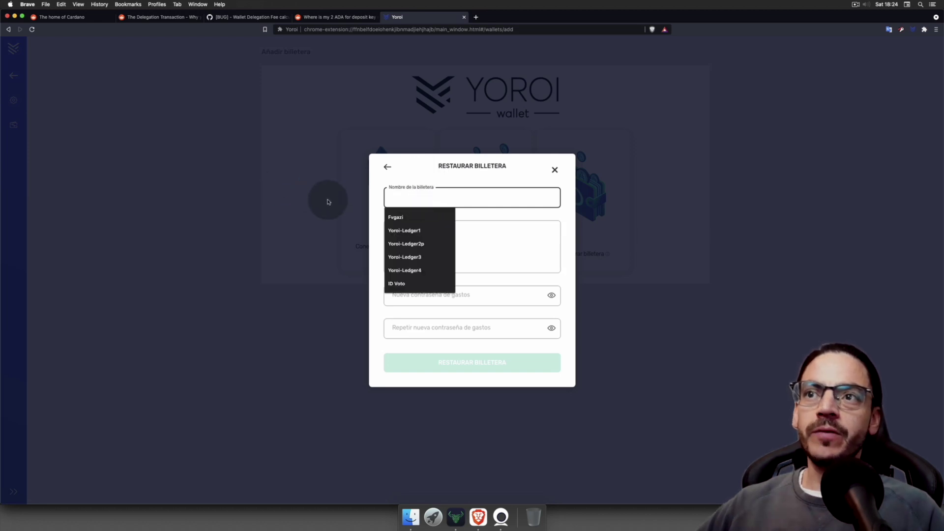
{"action": "left_click", "coordinate": [388, 177]}
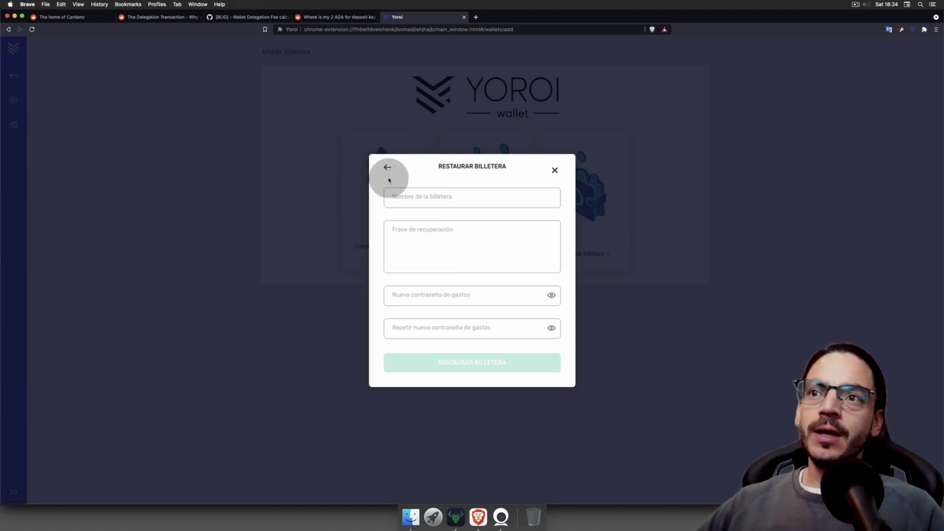
{"action": "left_click", "coordinate": [389, 176]}
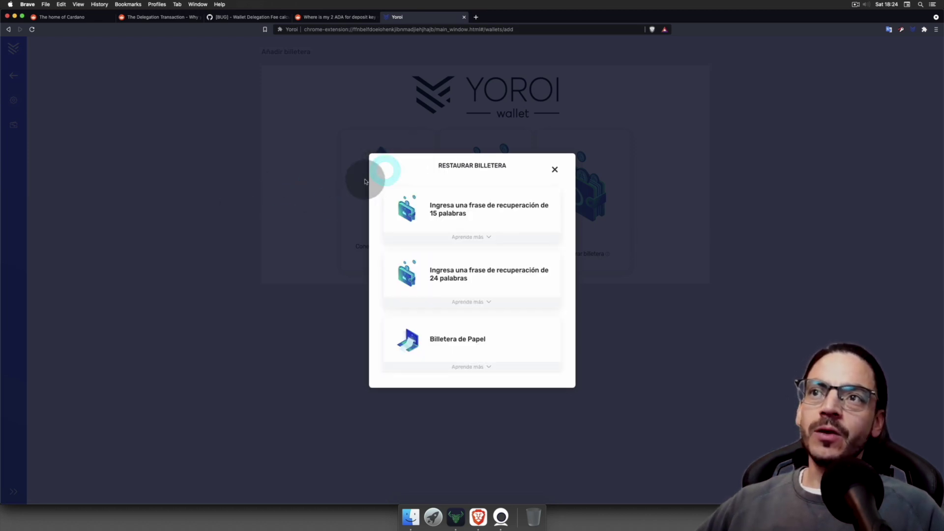
Step: Reopen the 24-word restore form, enter the name 'Individuo Digital Recover' and the first recovery words
{"action": "left_click", "coordinate": [467, 278]}
{"action": "type", "text": "Individuo Digital Re"}
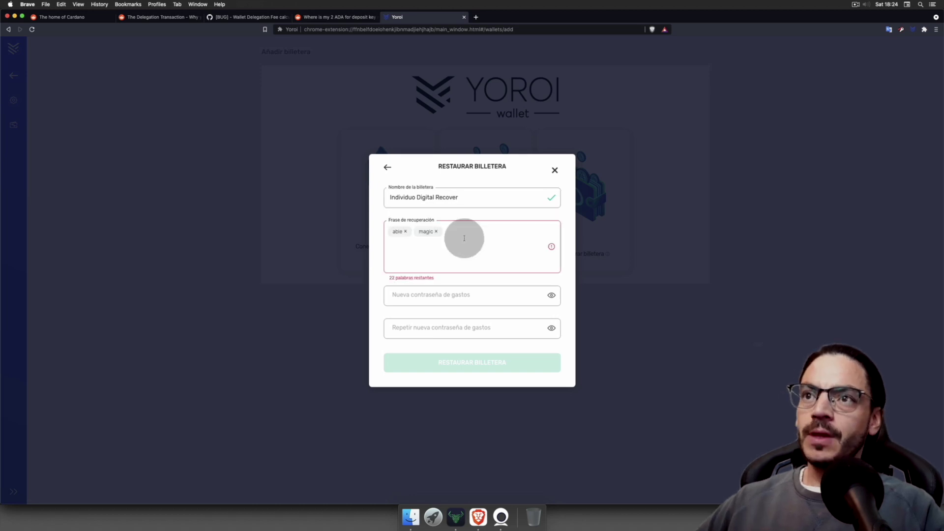
{"action": "type", "text": "k"}
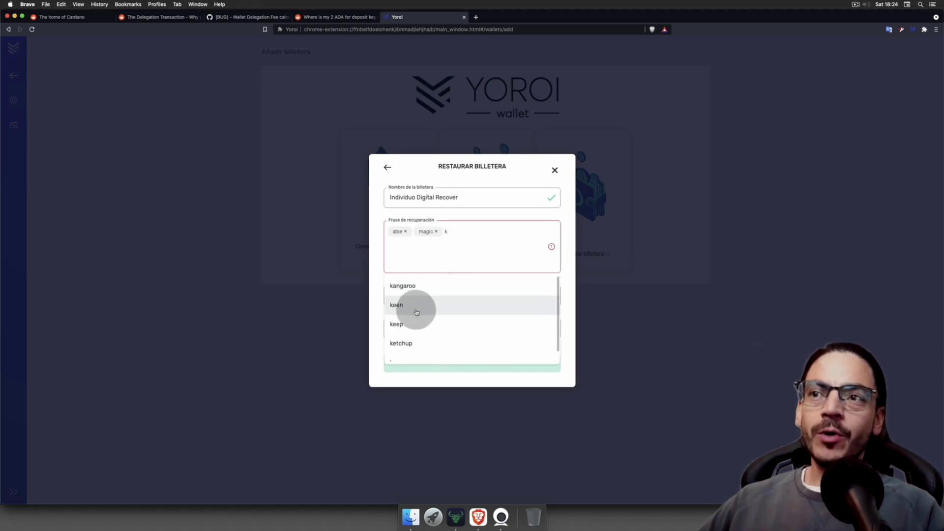
{"action": "left_click", "coordinate": [415, 307]}
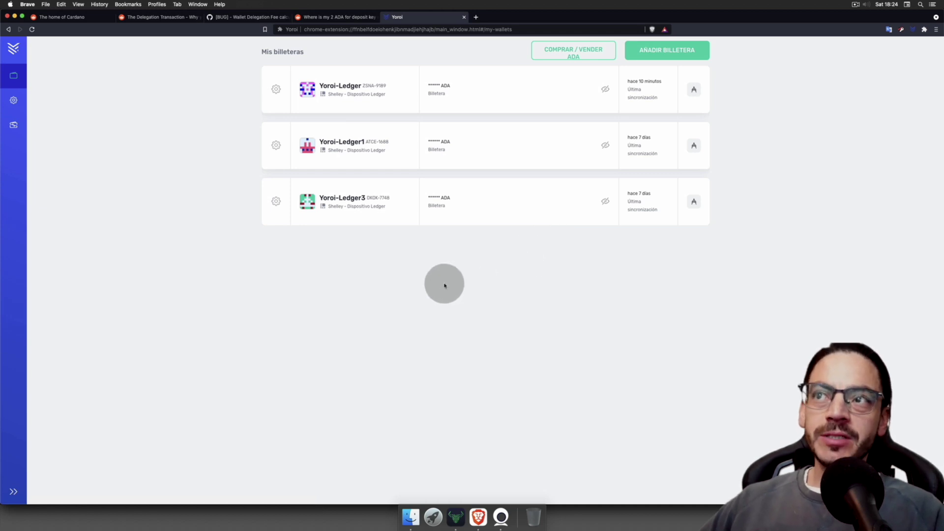
Step: Open the Yoroi-Ledger wallet, start the RETIRO rewards withdrawal, and tick Entiendo on the deregistration warning
{"action": "left_click", "coordinate": [335, 87]}
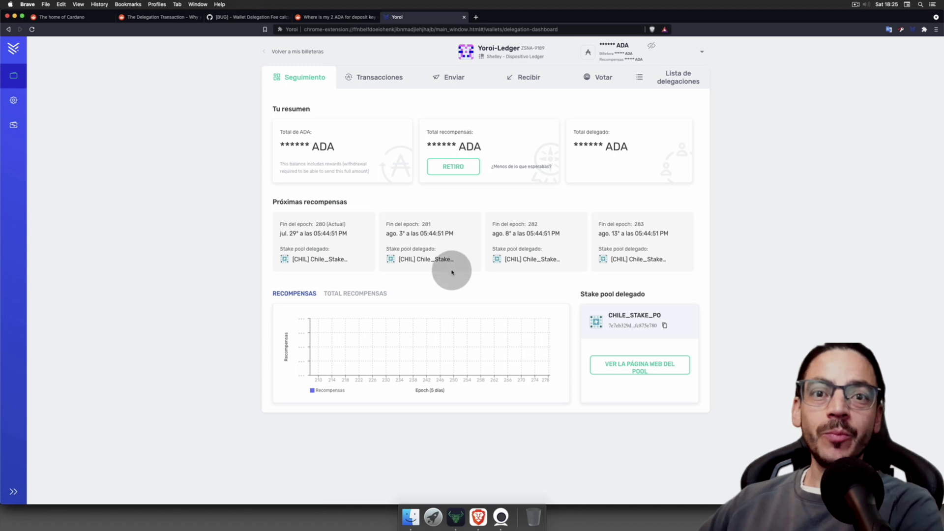
{"action": "left_click", "coordinate": [451, 168]}
{"action": "left_click", "coordinate": [388, 356]}
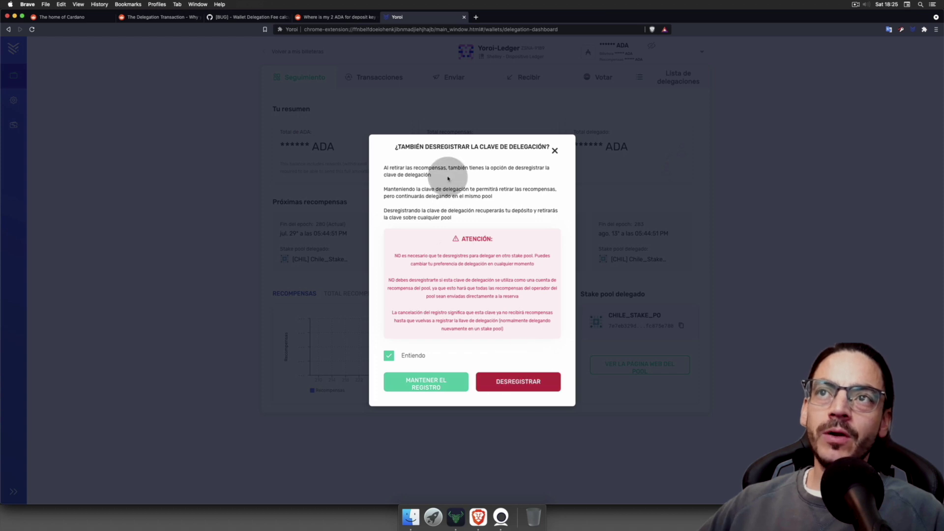
Step: Restart the RETIRO withdrawal, acknowledge the warning, and choose DESREGISTRAR to recover the deposit
{"action": "left_click", "coordinate": [556, 150]}
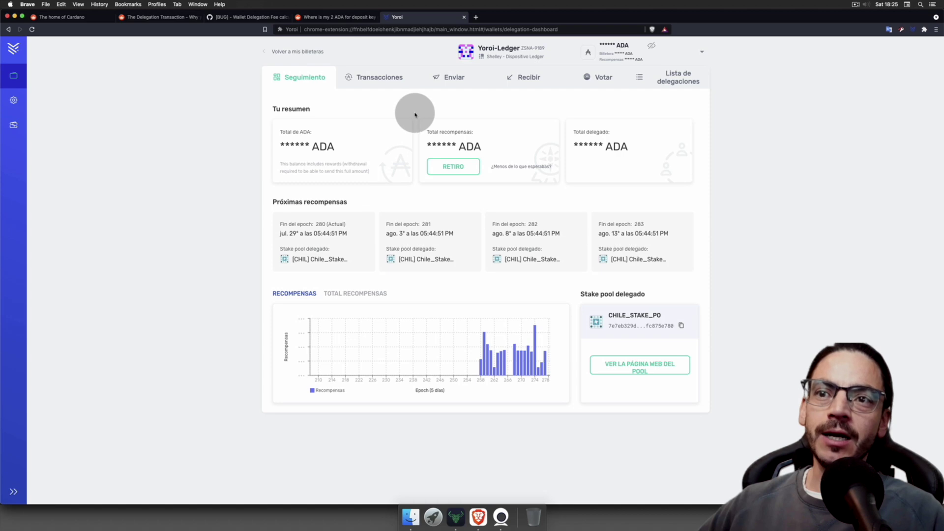
{"action": "left_click", "coordinate": [452, 166]}
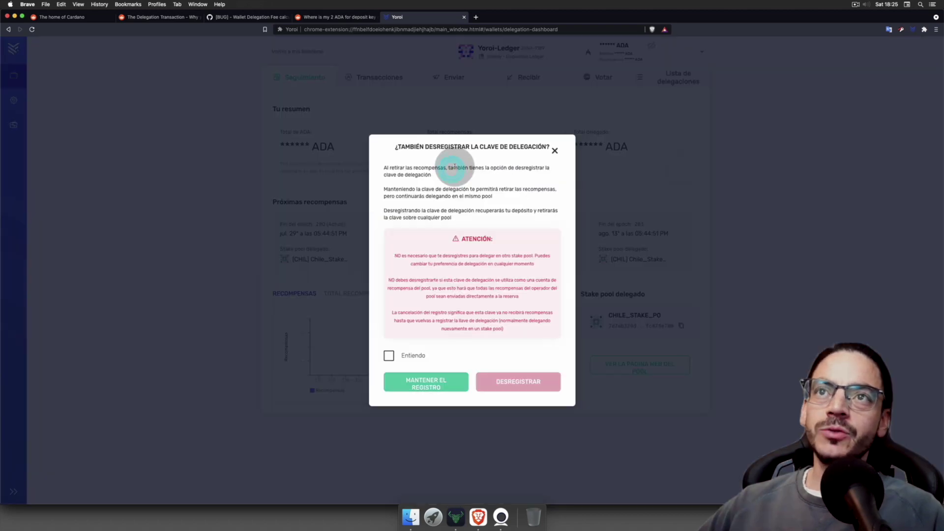
{"action": "left_click", "coordinate": [389, 356]}
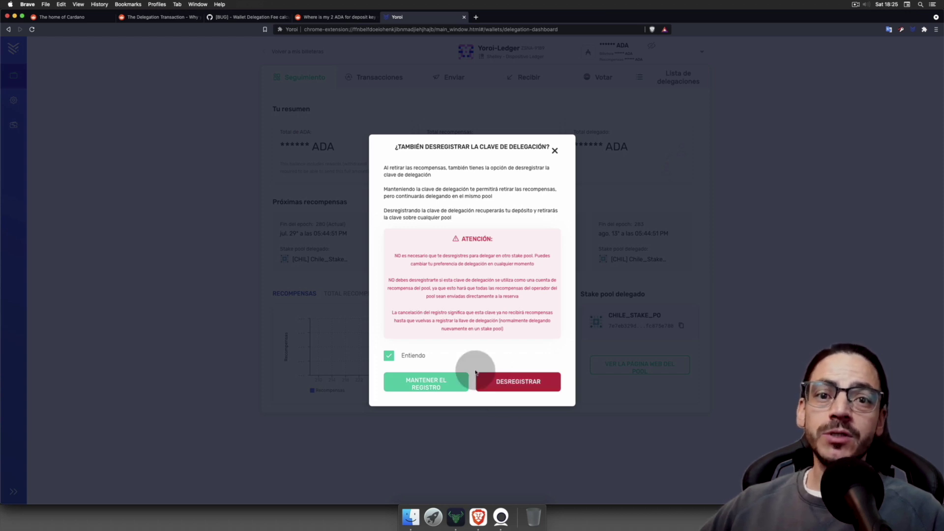
{"action": "left_click", "coordinate": [499, 384]}
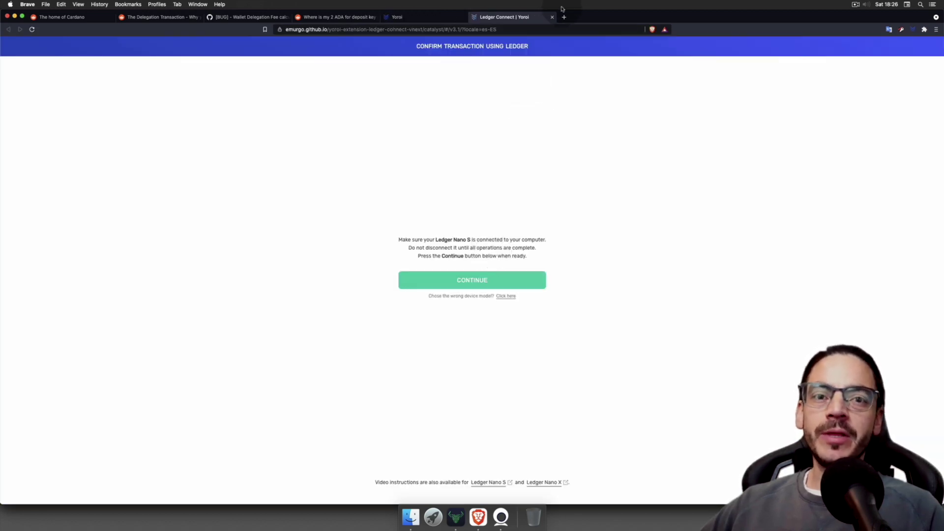
Step: Close the Ledger Connect tab and dismiss the Confirmar transacción dialog, cancelling the deregistration
{"action": "left_click", "coordinate": [552, 18]}
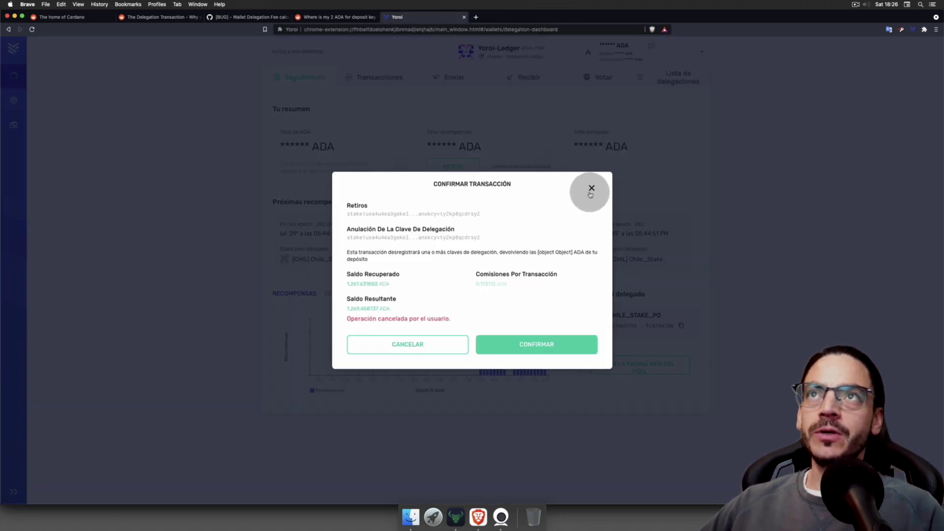
{"action": "left_click", "coordinate": [591, 189]}
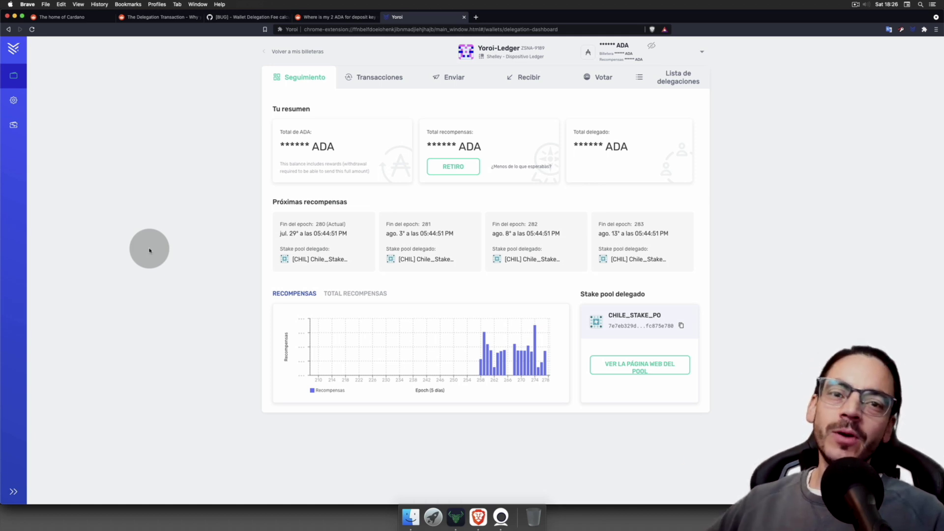
{"action": "left_click", "coordinate": [854, 4]}
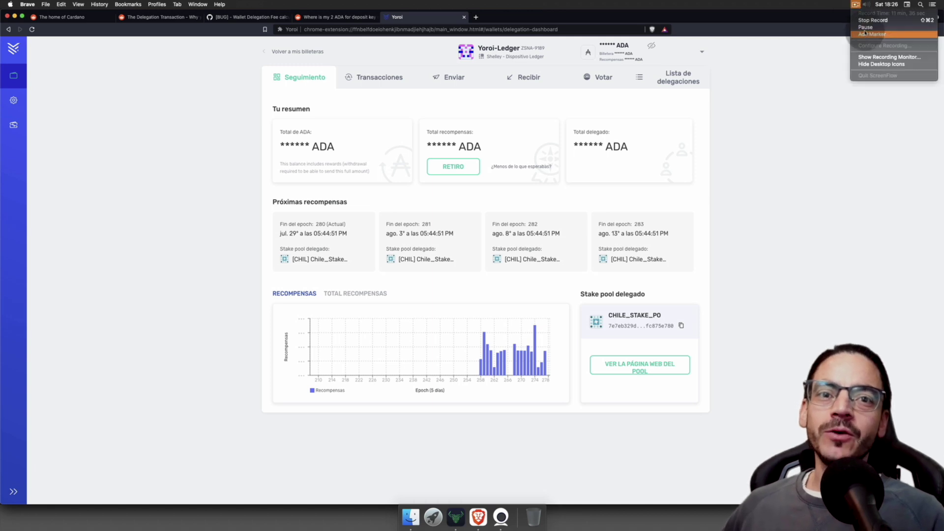
{"action": "left_click", "coordinate": [863, 21]}
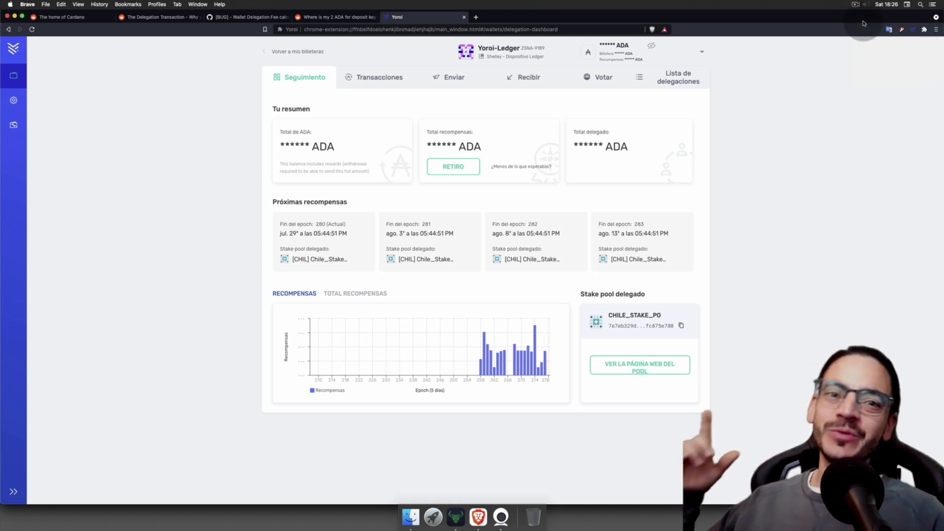